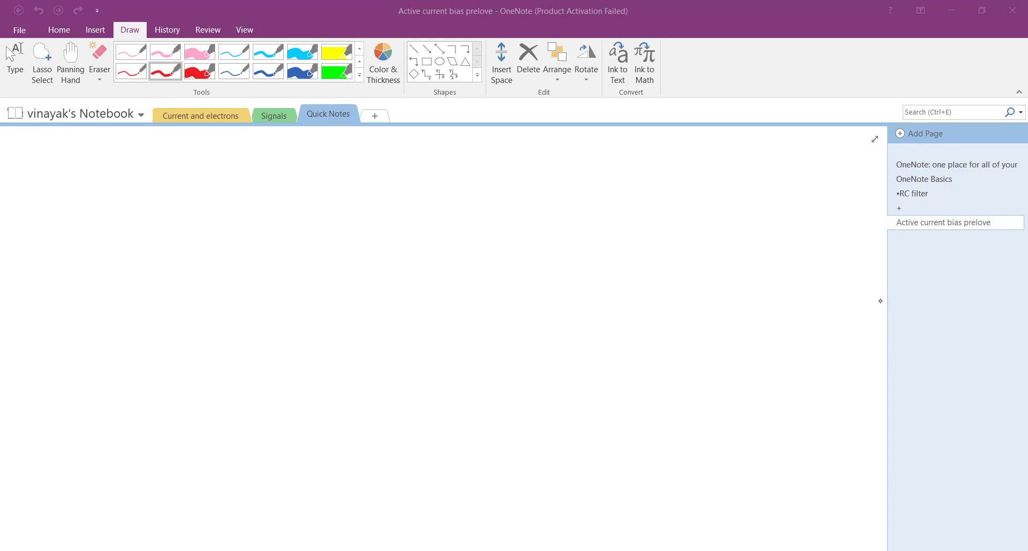
Ink the red supply terminal and resistors, labelling V+, RC, RE and GND, plus the base lead
mouse_move(405, 180)
left_mouse_down()
mouse_move(399, 187)
mouse_move(426, 168)
left_mouse_up()
mouse_move(424, 165)
left_mouse_down()
mouse_move(402, 208)
mouse_move(407, 250)
mouse_move(391, 270)
mouse_move(402, 249)
mouse_move(415, 353)
left_mouse_up()
left_click_drag(417, 211, 436, 221)
mouse_move(424, 314)
left_mouse_down()
mouse_move(424, 325)
mouse_move(442, 326)
mouse_move(405, 353)
mouse_move(424, 367)
mouse_move(448, 361)
mouse_move(443, 369)
left_mouse_up()
left_click_drag(391, 265, 351, 267)
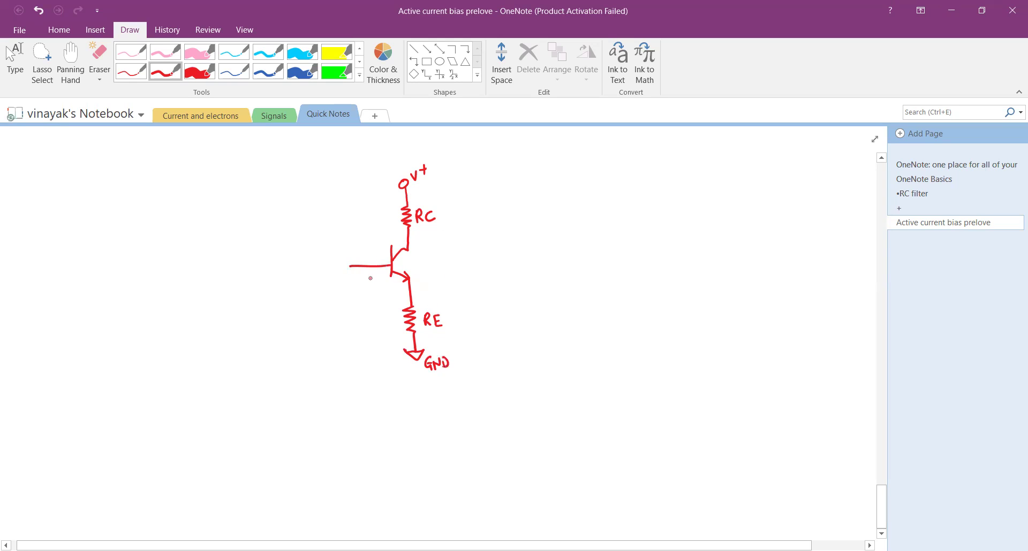
Label the base input Vb and write the heading 'Linear amplifier' beside the circuit
left_click_drag(330, 261, 339, 271)
left_click(336, 261)
mouse_move(513, 163)
left_mouse_down()
mouse_move(508, 182)
mouse_move(517, 180)
left_mouse_up()
mouse_move(521, 173)
left_mouse_down()
mouse_move(522, 183)
mouse_move(577, 170)
mouse_move(598, 182)
mouse_move(614, 163)
mouse_move(620, 176)
mouse_move(646, 168)
left_mouse_up()
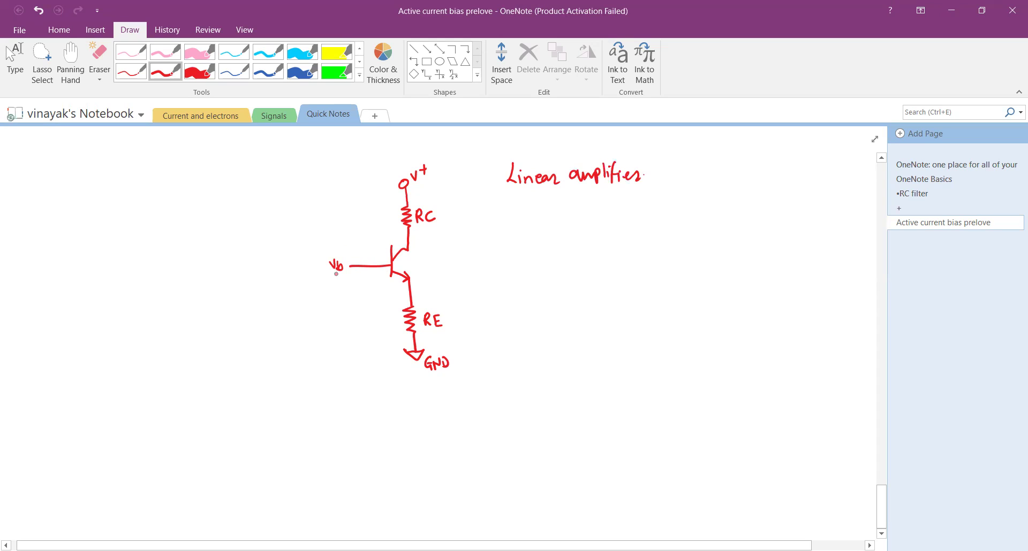
Draw a short red dash beneath Vb, then select the thick blue pen
left_click_drag(328, 277, 339, 275)
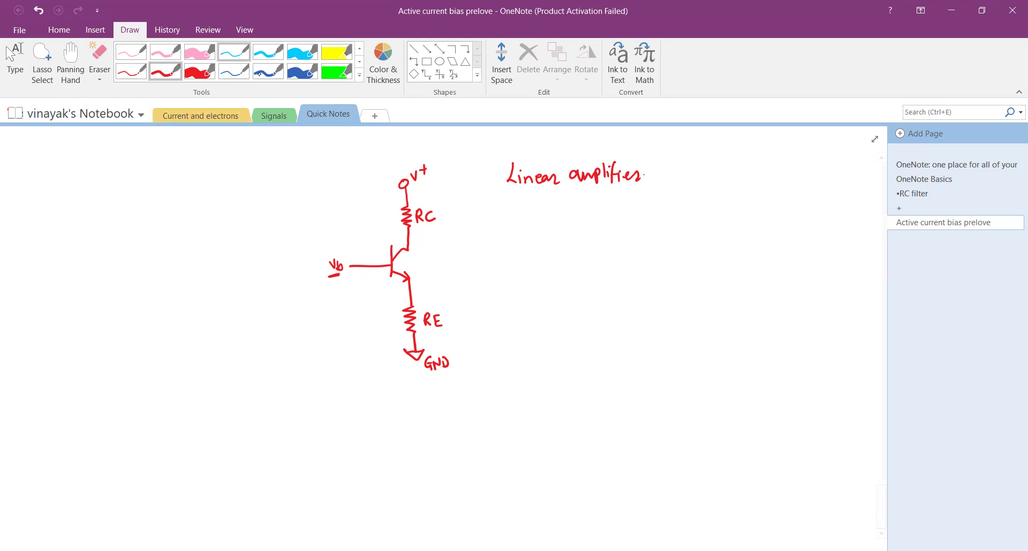
left_click(267, 70)
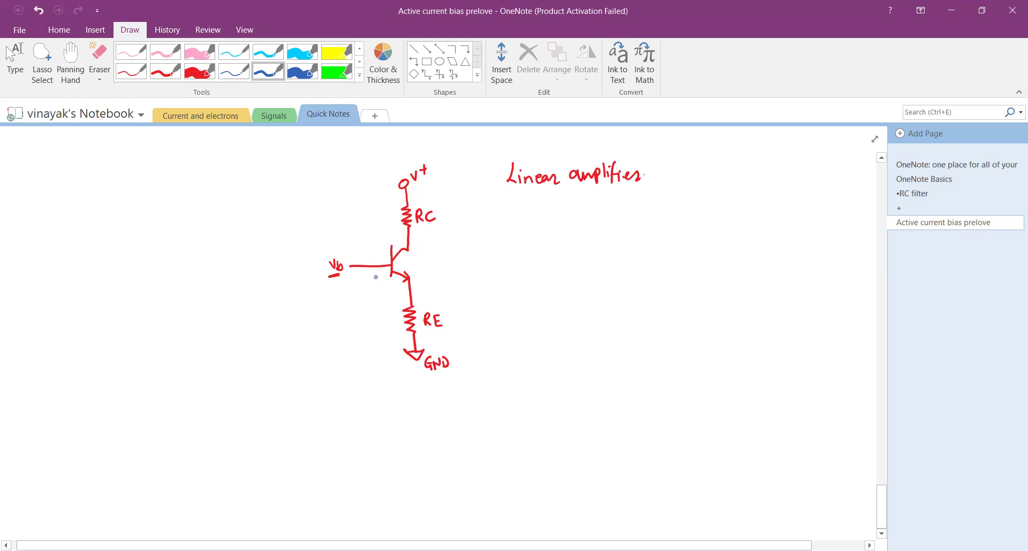
Mark VBE and VBC with blue plus/minus polarity signs and n, p, n region labels
mouse_move(396, 300)
left_mouse_down()
mouse_move(388, 288)
mouse_move(402, 294)
left_mouse_up()
left_click_drag(376, 260, 403, 237)
mouse_move(400, 234)
left_mouse_down()
mouse_move(382, 240)
mouse_move(395, 244)
mouse_move(377, 260)
mouse_move(423, 248)
mouse_move(397, 264)
mouse_move(419, 281)
left_mouse_up()
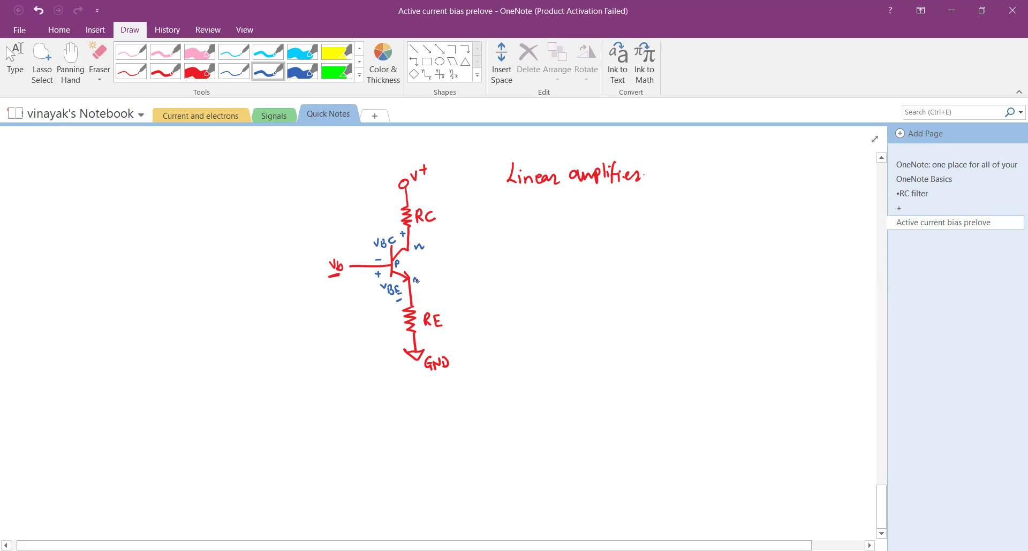
right_click(352, 266)
key("Escape")
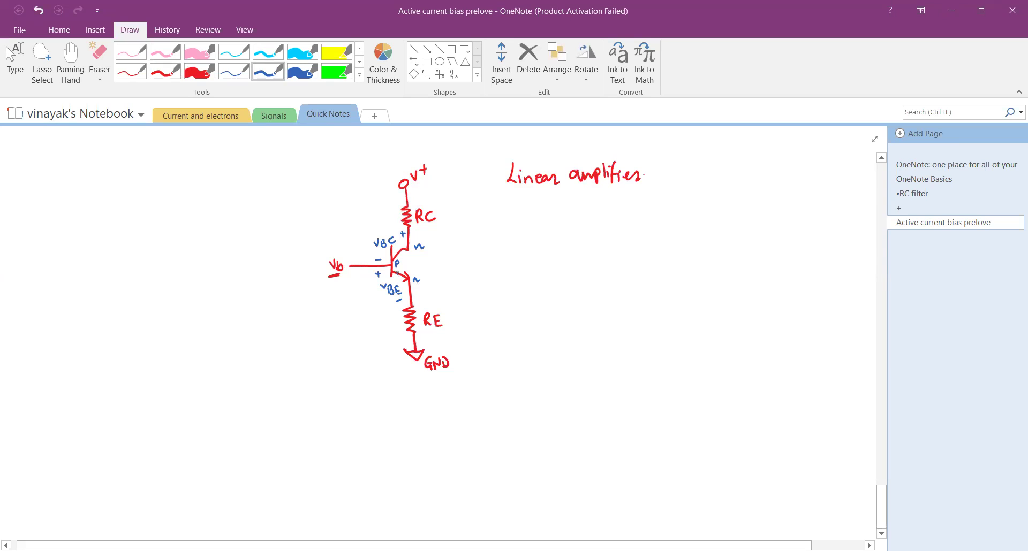
Draw graph axes beside the circuit, labelling the vertical axis IB and the horizontal axis VBE
mouse_move(593, 220)
left_mouse_down()
mouse_move(592, 314)
mouse_move(720, 314)
left_mouse_up()
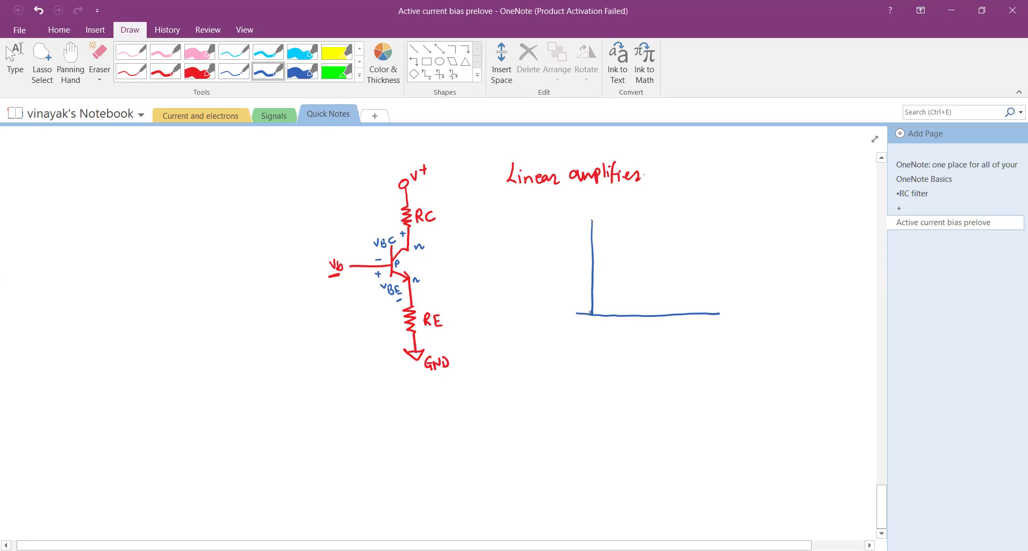
left_click_drag(591, 313, 593, 325)
left_click_drag(562, 221, 567, 230)
left_click_drag(562, 232, 575, 239)
mouse_move(643, 330)
left_mouse_down()
mouse_move(647, 339)
mouse_move(650, 331)
left_mouse_up()
mouse_move(653, 330)
left_mouse_down()
mouse_move(665, 341)
mouse_move(669, 331)
left_mouse_up()
left_click_drag(664, 336, 673, 340)
Label VCE with plus and minus signs beside the transistor
left_click_drag(434, 237, 438, 245)
mouse_move(437, 282)
left_mouse_down()
mouse_move(445, 261)
mouse_move(459, 266)
left_mouse_up()
left_click_drag(454, 272, 460, 271)
Draw the exponential IB–VBE curve, erase and redraw it from the origin, and mark 0.7V
mouse_move(594, 314)
left_mouse_down()
mouse_move(651, 290)
mouse_move(682, 256)
mouse_move(692, 217)
left_mouse_up()
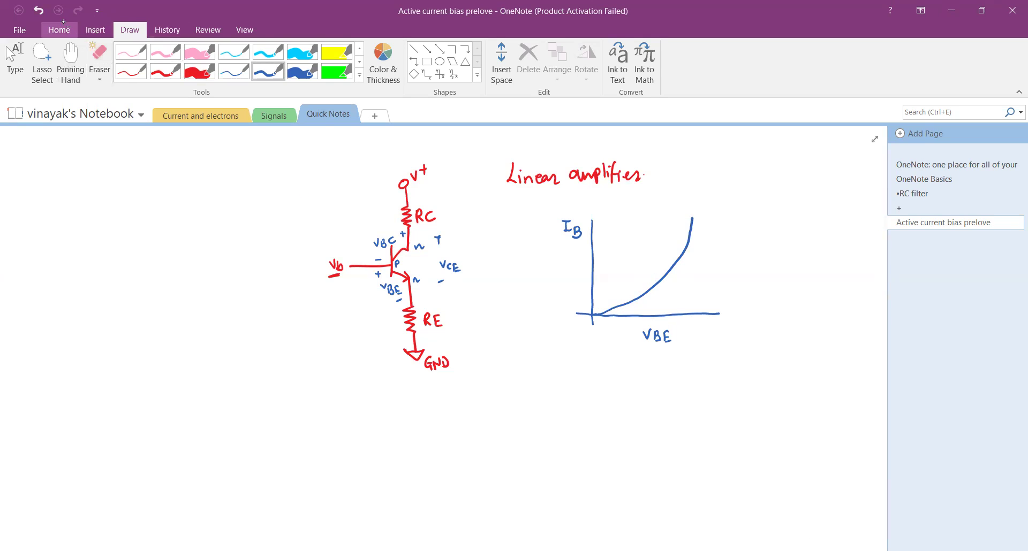
left_click(98, 50)
left_click_drag(679, 274, 677, 266)
left_click(268, 71)
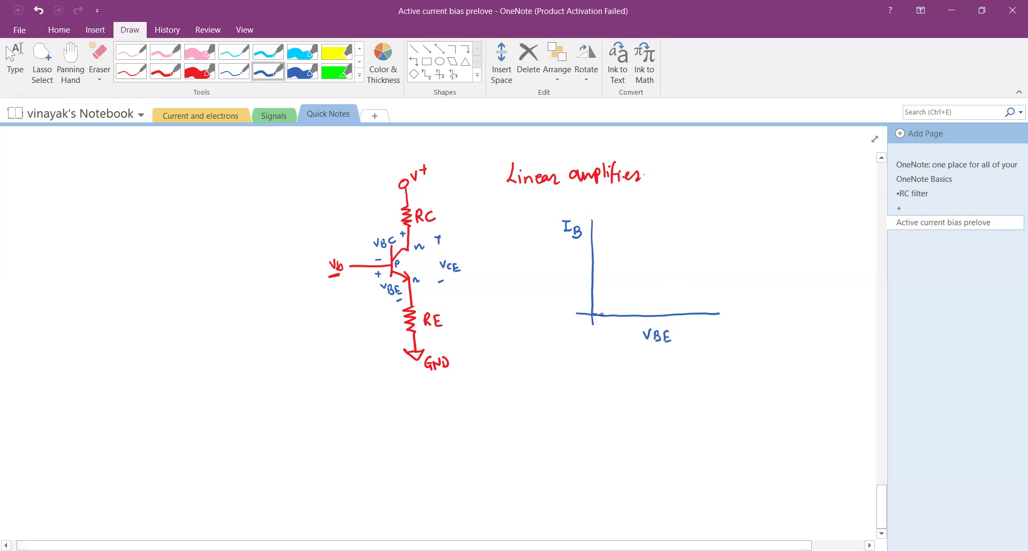
mouse_move(601, 315)
left_mouse_down()
mouse_move(661, 290)
mouse_move(686, 232)
left_mouse_up()
mouse_move(624, 309)
left_mouse_down()
mouse_move(618, 327)
mouse_move(641, 321)
left_mouse_up()
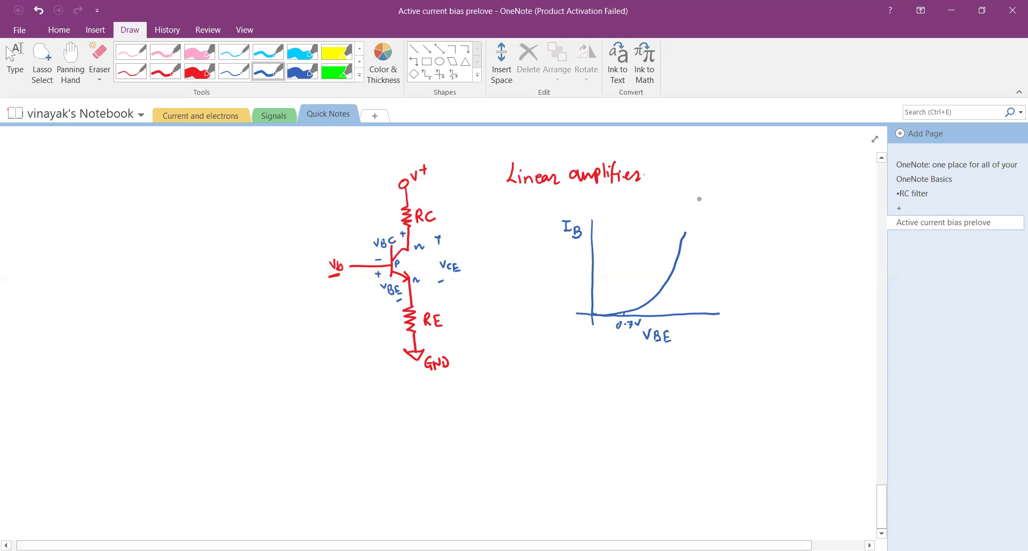
Write the diode equation IB = Is(e^(VD/VT) − 1) beside the heading
mouse_move(683, 180)
left_mouse_down()
mouse_move(693, 196)
mouse_move(730, 183)
mouse_move(725, 196)
left_mouse_up()
left_click_drag(721, 196, 734, 196)
mouse_move(753, 167)
left_mouse_down()
mouse_move(749, 205)
mouse_move(769, 189)
left_mouse_up()
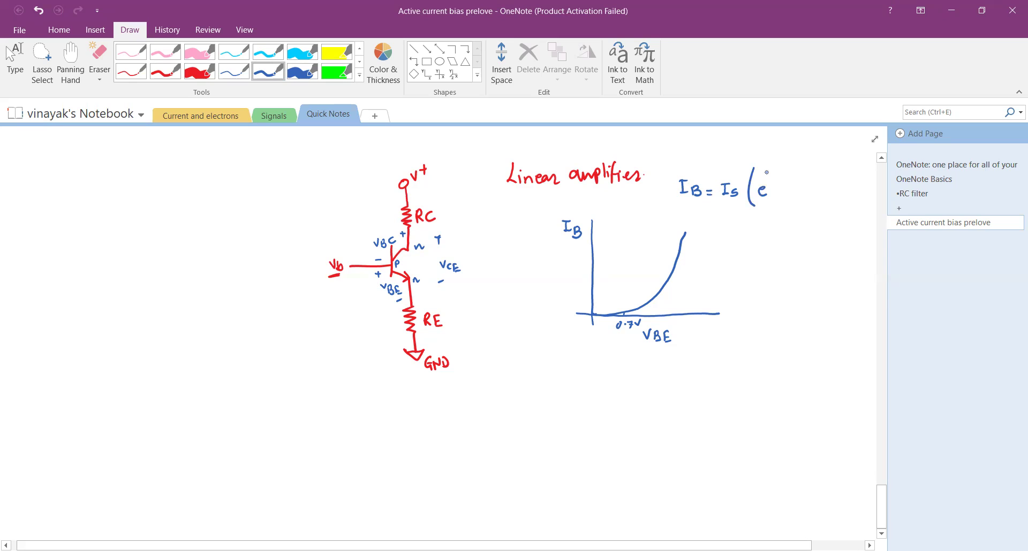
left_click_drag(760, 177, 767, 176)
left_click_drag(771, 171, 785, 184)
left_click_drag(781, 184, 821, 208)
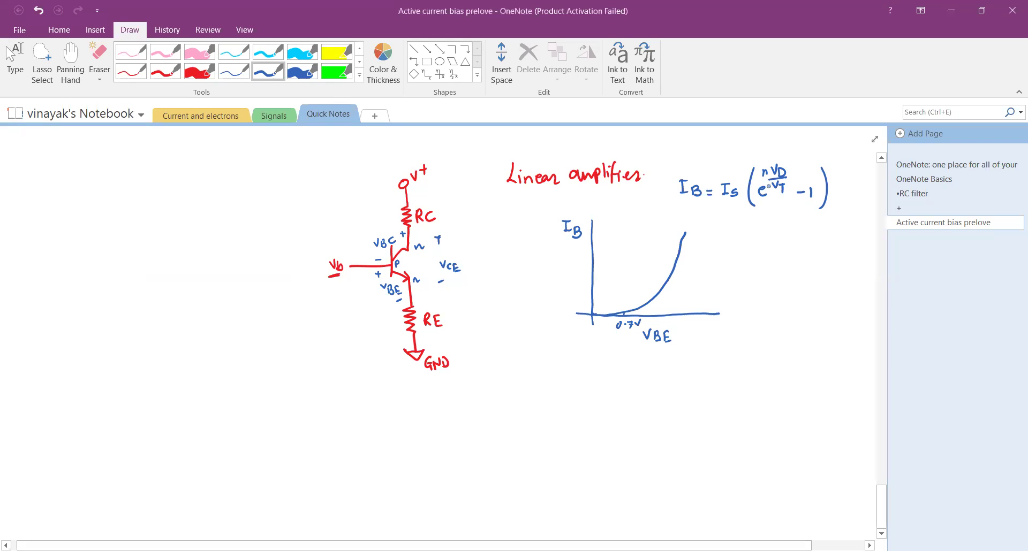
mouse_move(766, 185)
left_mouse_down()
mouse_move(778, 188)
mouse_move(766, 173)
left_mouse_up()
Erase the stray n from the exponent and draw a second graph's axis below the first
left_click(99, 57)
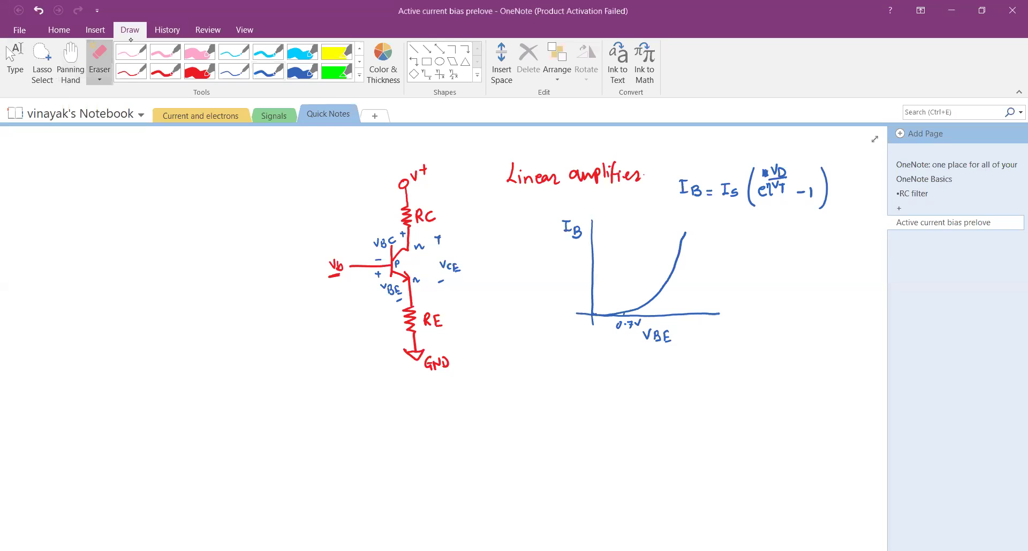
left_click_drag(779, 173, 771, 175)
left_click(265, 71)
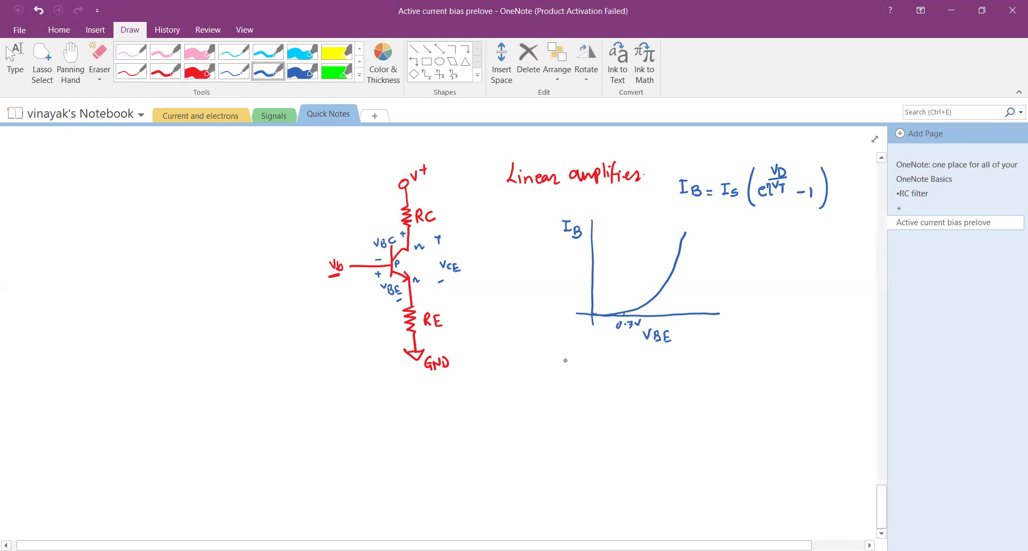
mouse_move(590, 350)
left_mouse_down()
mouse_move(594, 438)
mouse_move(742, 418)
left_mouse_up()
Label the second graph's axes IC and VCE and draw the upper characteristic curve labelled VBE
left_click_drag(548, 352, 557, 350)
mouse_move(552, 351)
left_mouse_down()
mouse_move(552, 365)
mouse_move(570, 364)
left_mouse_up()
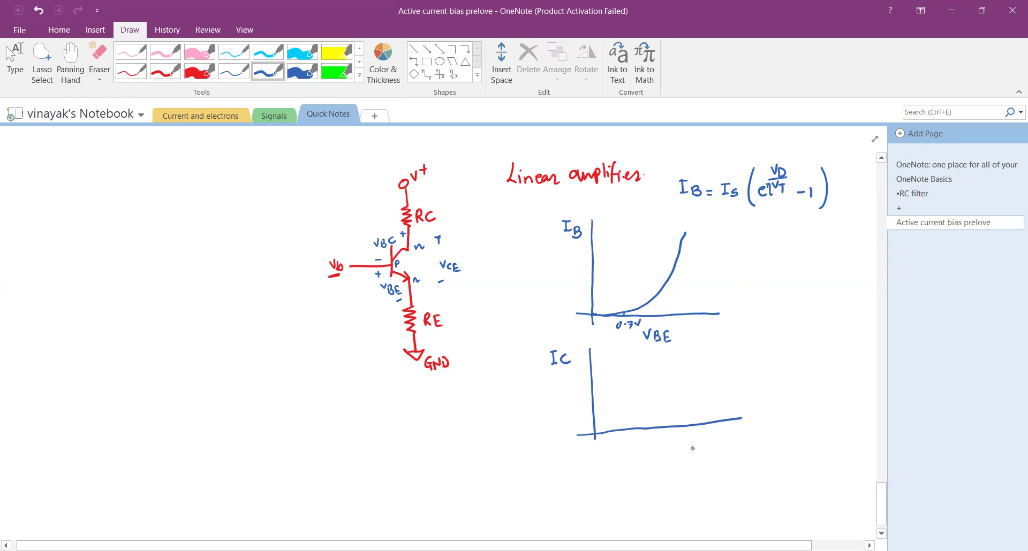
left_click_drag(650, 442, 678, 446)
mouse_move(595, 435)
left_mouse_down()
mouse_move(621, 405)
mouse_move(746, 390)
left_mouse_up()
left_click_drag(740, 395, 748, 395)
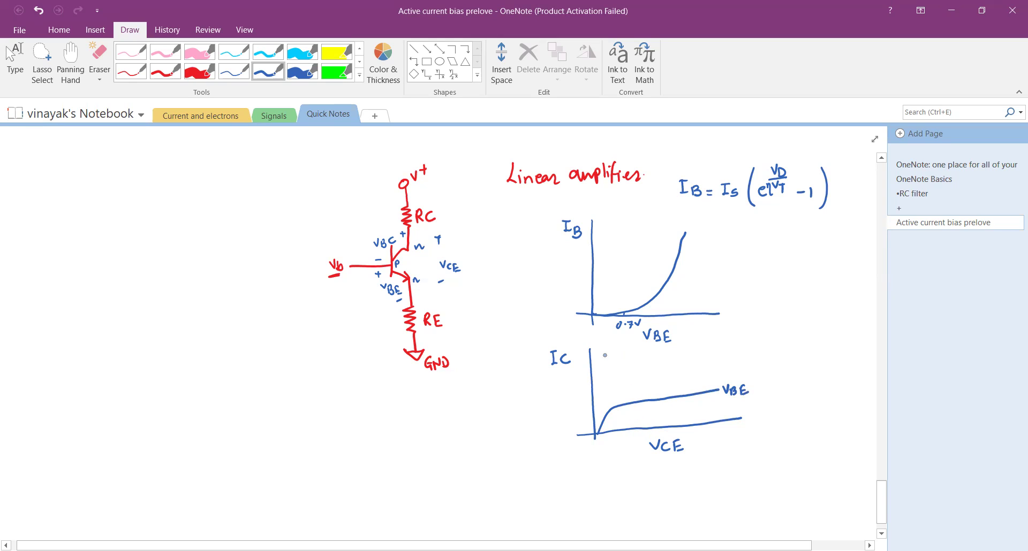
Draw a dashed saturation boundary, hatch the region, and label it Sat. with a leader
left_click_drag(603, 349, 605, 374)
left_click_drag(605, 380, 607, 407)
left_click_drag(608, 412, 609, 419)
left_click_drag(601, 356, 602, 428)
mouse_move(596, 386)
left_mouse_down()
mouse_move(539, 407)
mouse_move(552, 401)
left_mouse_up()
left_click_drag(554, 396, 561, 393)
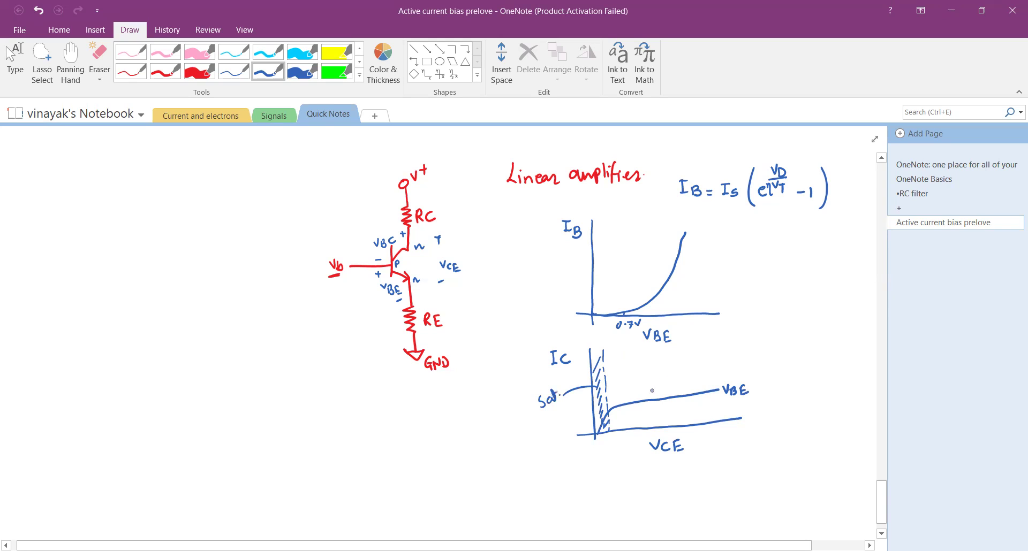
Add an arrow labelled Linear pointing at the linear region and trace that part of the curve
left_click_drag(651, 374, 650, 398)
left_click_drag(645, 390, 694, 373)
left_click_drag(695, 369, 707, 367)
left_click_drag(654, 398, 681, 395)
Dot the Q-point on the curve and draw a dashed load line with Ic and vce intercept labels
left_click(637, 401)
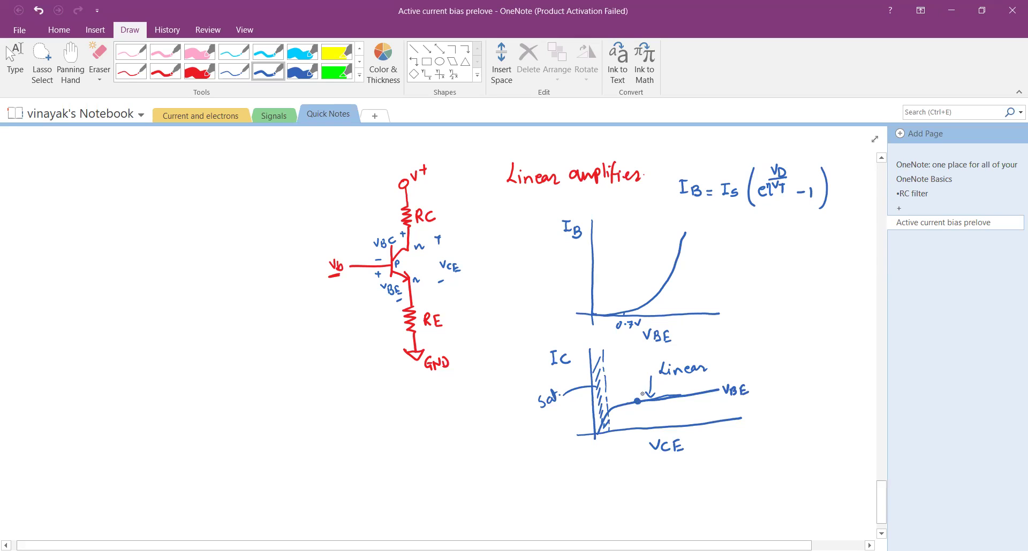
mouse_move(638, 419)
left_mouse_down()
mouse_move(638, 407)
mouse_move(684, 412)
left_mouse_up()
left_click_drag(597, 378, 677, 428)
left_click_drag(575, 373, 587, 376)
left_click_drag(676, 428, 696, 436)
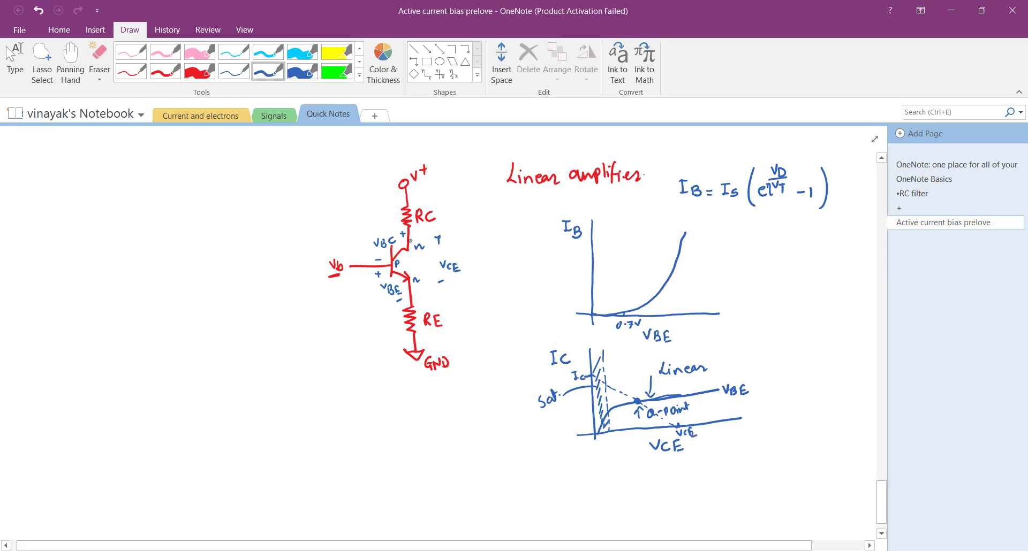
Mark Ic on the collector, underline VCE, and extend the graph label to an underlined 'Linear/Active.'
left_click_drag(409, 246, 423, 242)
left_click_drag(446, 276, 459, 273)
left_click_drag(660, 384, 735, 372)
left_click_drag(737, 364, 750, 369)
left_click(755, 363)
left_click(755, 358)
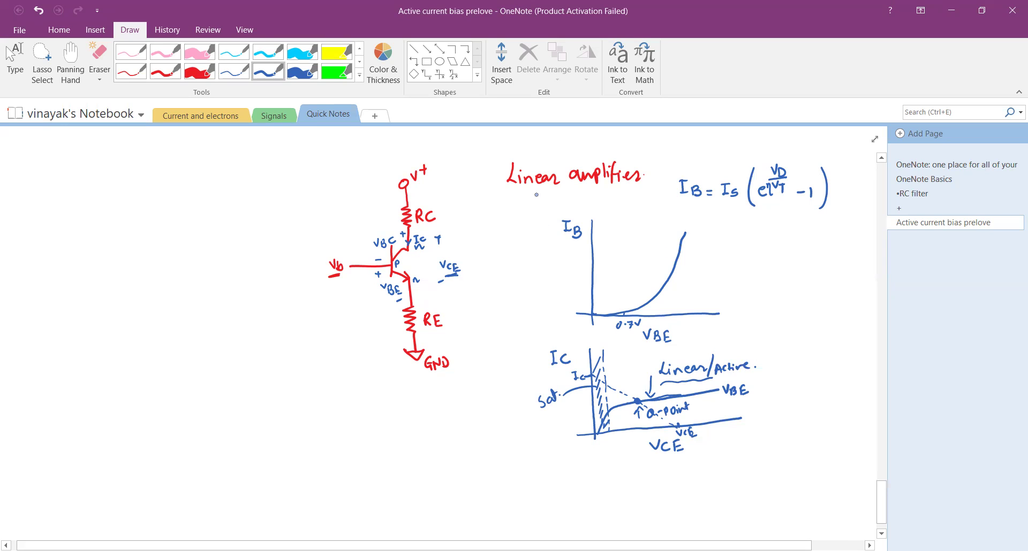
Draw a blue underline beneath the 'Linear amplifier' title
left_click_drag(527, 192, 604, 189)
Add an up arrow under Vb, underline VBE and IB, and retrace the IB curve
left_click_drag(347, 274, 349, 279)
left_click_drag(384, 296, 401, 299)
left_click_drag(563, 250, 582, 247)
left_click_drag(621, 312, 668, 273)
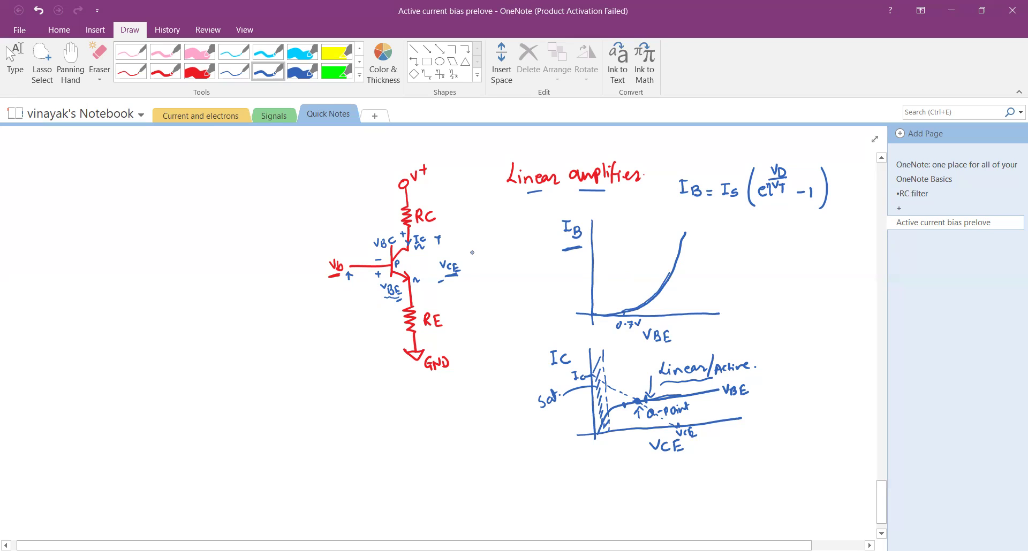
Write Ic = β·IB beside RC with a downward current arrow
left_click_drag(458, 216, 475, 226)
left_click_drag(396, 211, 400, 219)
left_click_drag(477, 219, 485, 218)
mouse_move(477, 224)
left_mouse_down()
mouse_move(502, 217)
mouse_move(517, 227)
left_mouse_up()
Mark the emitter node and write IE = IB + IC beside the emitter
left_click_drag(407, 299, 414, 298)
left_click_drag(411, 295, 450, 291)
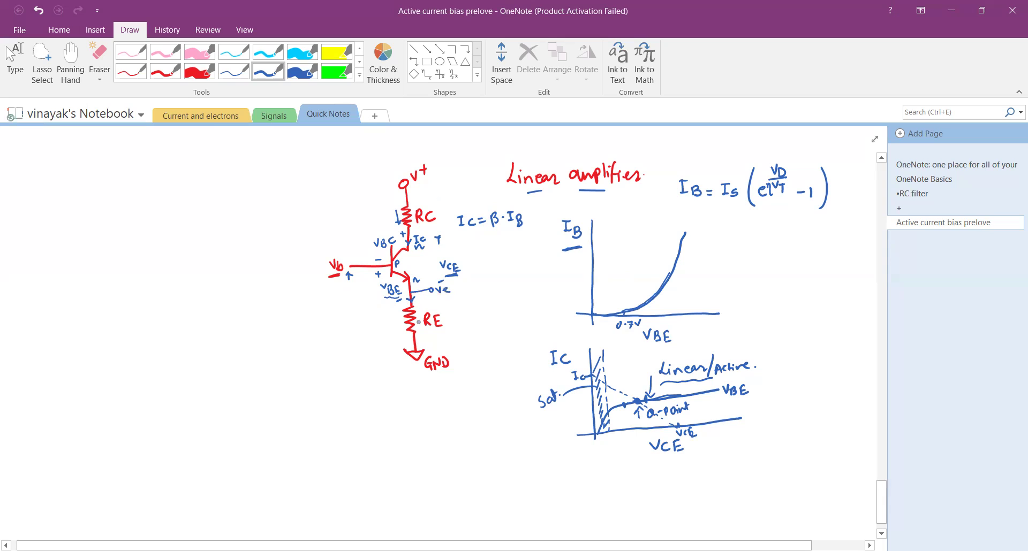
left_click_drag(417, 300, 451, 301)
left_click_drag(443, 305, 468, 296)
left_click_drag(464, 296, 484, 299)
left_click_drag(482, 295, 492, 294)
left_click_drag(489, 295, 489, 302)
left_click_drag(486, 303, 498, 301)
Underline RE and Vb, note ve↑ at lower left, and add an up arrow beside VBE
left_click_drag(429, 333, 440, 329)
left_click_drag(257, 392, 284, 396)
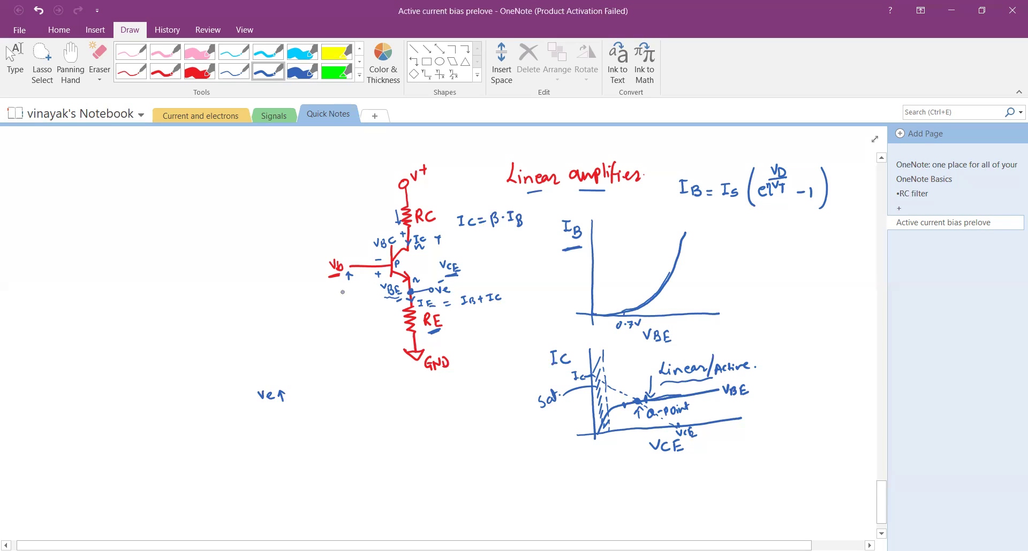
left_click_drag(341, 275, 326, 279)
left_click_drag(378, 306, 381, 300)
Note a bracketed 0.7V at VBE and write 0·1 beside Vb and below the VBE arrow
mouse_move(356, 286)
left_mouse_down()
mouse_move(376, 287)
mouse_move(374, 296)
left_mouse_up()
left_click_drag(308, 280, 316, 285)
left_click(312, 283)
left_click_drag(341, 313, 354, 315)
left_click(346, 314)
left_click_drag(351, 285, 351, 303)
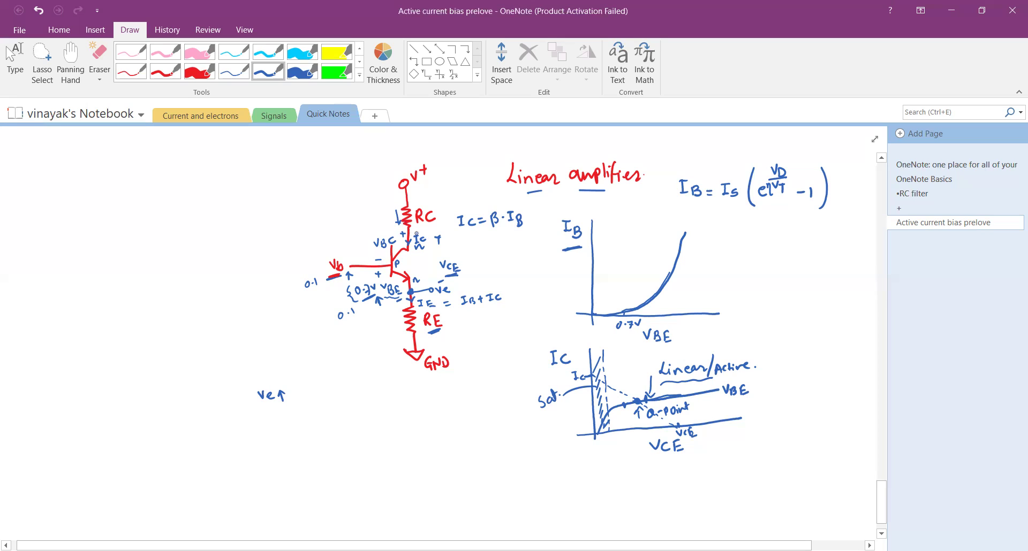
Add decrease arrows beside Ic, after IB + IC, and beside Vb
left_click_drag(452, 216, 452, 228)
left_click_drag(507, 292, 509, 300)
left_click_drag(410, 292, 411, 298)
left_click_drag(318, 259, 321, 263)
Underline Ic and VBE, retrace the n mark, and begin the 'Use of negative feedback' heading at top
left_click_drag(456, 235, 473, 232)
left_click_drag(386, 297, 397, 299)
left_click_drag(415, 282, 420, 278)
mouse_move(260, 149)
left_mouse_down()
mouse_move(263, 161)
mouse_move(271, 150)
mouse_move(271, 162)
mouse_move(286, 161)
left_mouse_up()
mouse_move(300, 152)
left_mouse_down()
mouse_move(309, 144)
mouse_move(305, 167)
mouse_move(351, 159)
mouse_move(347, 170)
mouse_move(390, 151)
mouse_move(477, 155)
left_mouse_up()
Finish the ink note 'Use of negative feedback – Provide Stability.'
mouse_move(474, 145)
left_mouse_down()
mouse_move(481, 156)
mouse_move(525, 152)
left_mouse_up()
left_click(492, 154)
left_click_drag(525, 141, 541, 142)
left_click_drag(543, 143, 553, 142)
left_click(559, 139)
left_click_drag(556, 142, 588, 148)
left_click_drag(601, 135, 598, 148)
left_click_drag(605, 134, 620, 146)
left_click_drag(623, 131, 636, 148)
left_click_drag(640, 142, 646, 144)
left_click_drag(647, 139, 671, 147)
left_click(673, 143)
left_click_drag(677, 138, 669, 155)
left_click(687, 147)
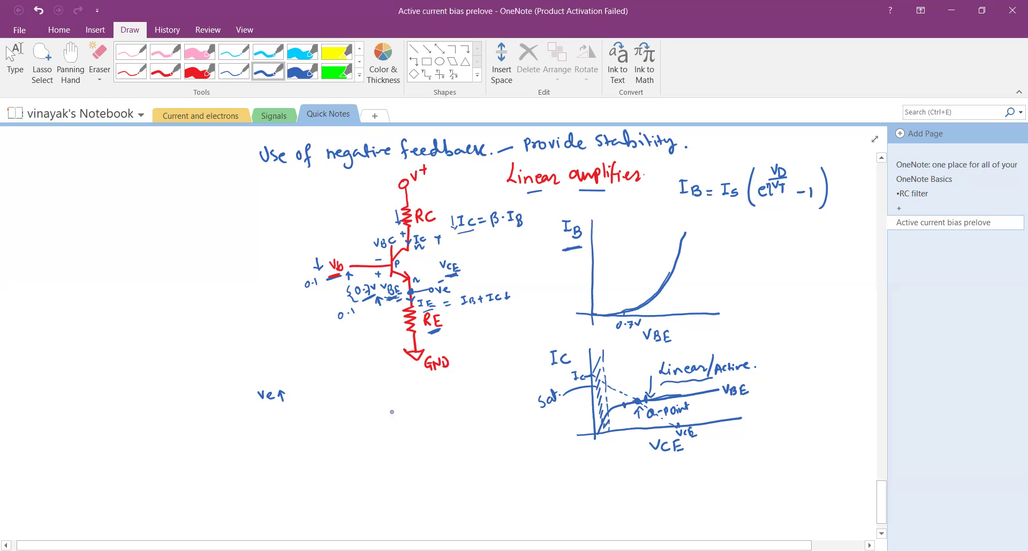
Handwrite 'CE Amp. with' below the circuit
mouse_move(391, 396)
left_mouse_down()
mouse_move(390, 409)
mouse_move(408, 398)
left_mouse_up()
left_click_drag(400, 411, 435, 402)
mouse_move(439, 407)
left_mouse_down()
mouse_move(464, 388)
mouse_move(461, 399)
left_mouse_up()
left_click(471, 397)
left_click_drag(381, 428, 398, 436)
left_click_drag(401, 425, 402, 437)
left_click_drag(398, 430, 455, 427)
Continue the note with 'RE used as emitter degeneration' on the following lines
left_click_drag(448, 434, 500, 429)
left_click_drag(409, 458, 423, 465)
mouse_move(445, 453)
left_mouse_down()
mouse_move(442, 461)
mouse_move(472, 460)
left_mouse_up()
left_click(468, 450)
mouse_move(476, 447)
left_mouse_down()
mouse_move(478, 460)
mouse_move(483, 453)
left_mouse_up()
mouse_move(482, 455)
left_mouse_down()
mouse_move(529, 459)
mouse_move(537, 450)
mouse_move(537, 465)
mouse_move(553, 449)
mouse_move(601, 445)
left_mouse_up()
Add 'resistor' to the degeneration note and write |Vo/Vin| = beside the IB graph
left_click_drag(502, 481, 575, 472)
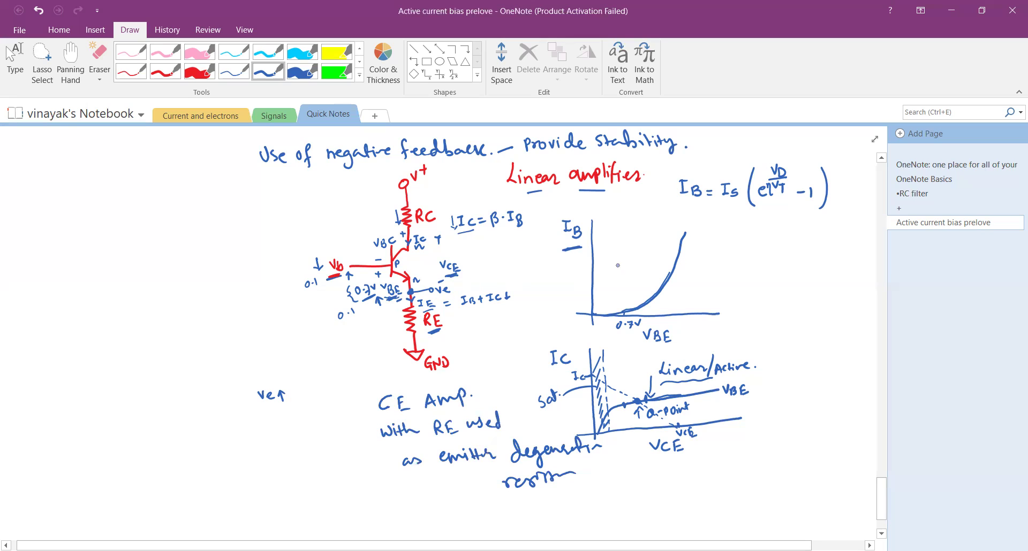
left_click_drag(729, 245, 758, 276)
left_click_drag(759, 240, 764, 284)
left_click_drag(718, 241, 731, 285)
mouse_move(770, 256)
left_mouse_down()
mouse_move(820, 260)
mouse_move(783, 263)
left_mouse_up()
Complete the first gain as |Vo/Vin| ≈ RC/RE, marking beside RC
mouse_move(796, 269)
left_mouse_down()
mouse_move(797, 282)
mouse_move(808, 282)
left_mouse_up()
left_click_drag(808, 270, 815, 276)
left_click_drag(810, 282, 817, 281)
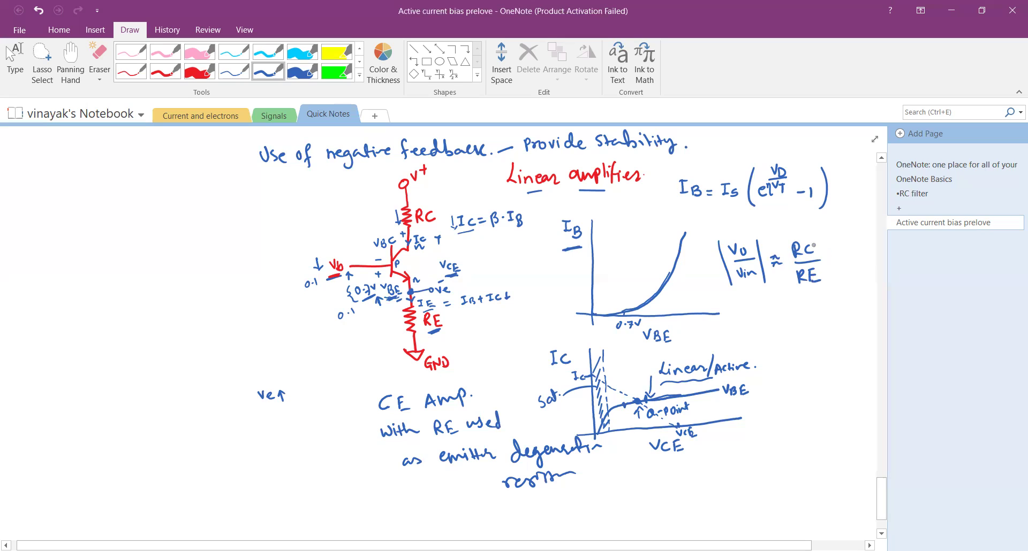
left_click_drag(812, 237, 820, 232)
Write the second gain |Vo/Vin| ≈ gm·RC, with arrows above gm and at RC/RE
mouse_move(748, 310)
left_mouse_down()
mouse_move(752, 337)
mouse_move(767, 318)
left_mouse_up()
mouse_move(757, 327)
left_mouse_down()
mouse_move(773, 325)
mouse_move(766, 332)
left_mouse_up()
mouse_move(769, 333)
left_mouse_down()
mouse_move(784, 346)
mouse_move(802, 322)
mouse_move(821, 336)
mouse_move(852, 324)
left_mouse_up()
left_click_drag(857, 319, 862, 324)
mouse_move(823, 298)
left_mouse_down()
mouse_move(823, 315)
mouse_move(828, 307)
left_mouse_up()
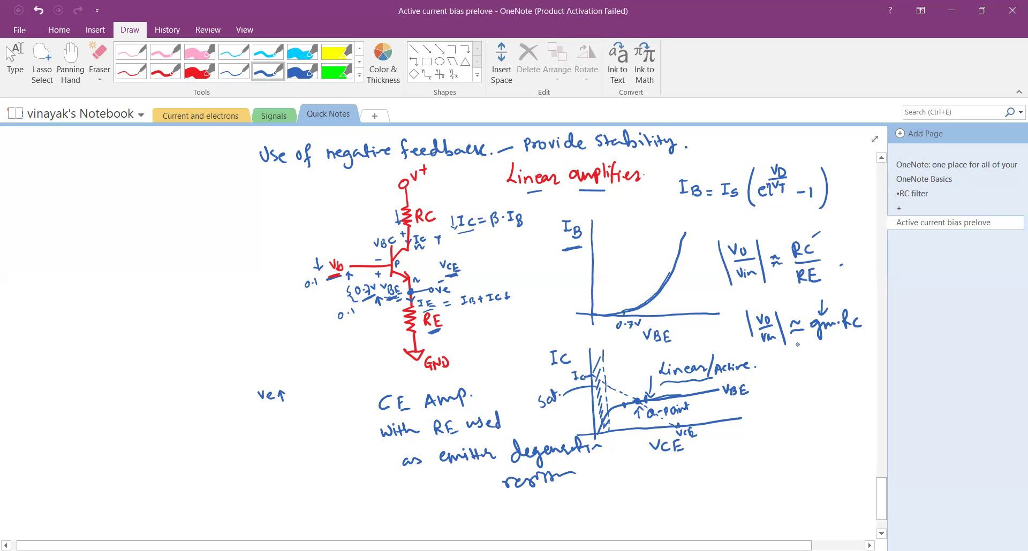
mouse_move(840, 233)
left_mouse_down()
mouse_move(827, 246)
mouse_move(836, 245)
left_mouse_up()
Handwrite gm = Ic/VT to the right of the output curves
left_click_drag(787, 376, 785, 395)
left_click_drag(789, 384, 806, 387)
left_click_drag(808, 382, 829, 365)
mouse_move(825, 365)
left_mouse_down()
mouse_move(823, 377)
mouse_move(846, 380)
mouse_move(834, 391)
mouse_move(844, 386)
mouse_move(840, 402)
left_mouse_up()
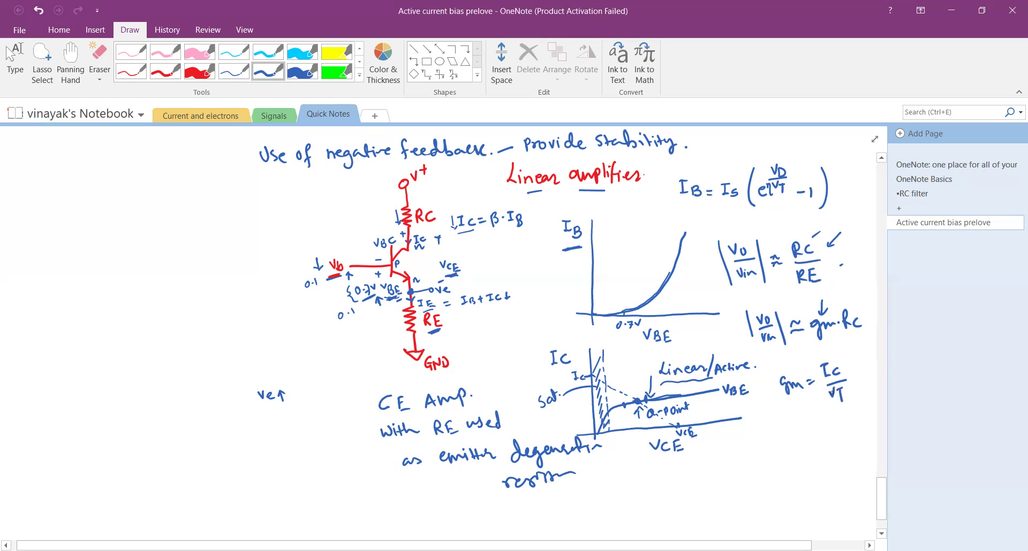